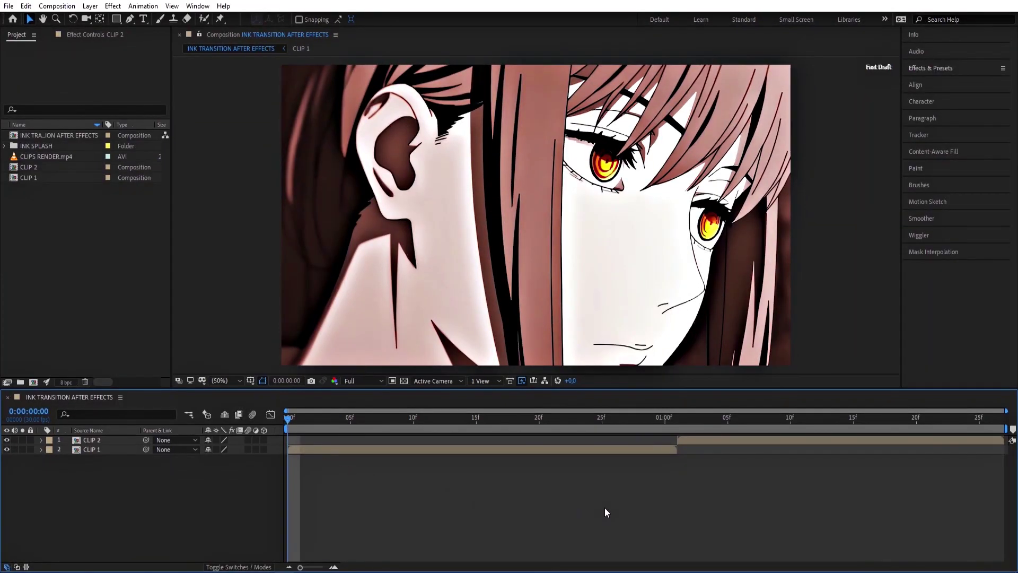
Step: Preview the composition and move CLIP 2 to start at frame 12, overlapping CLIP 1
key("space")
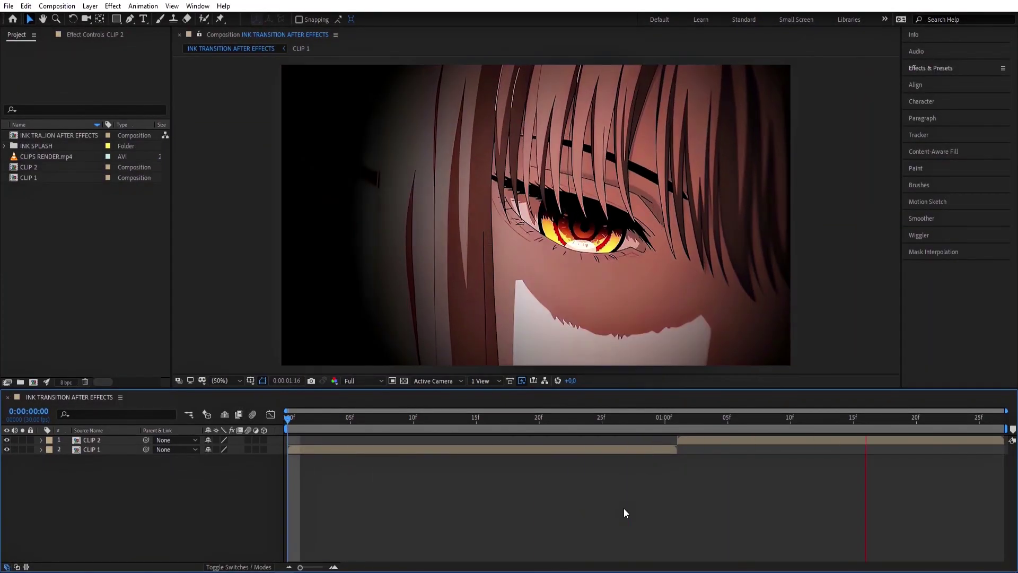
left_click(438, 416)
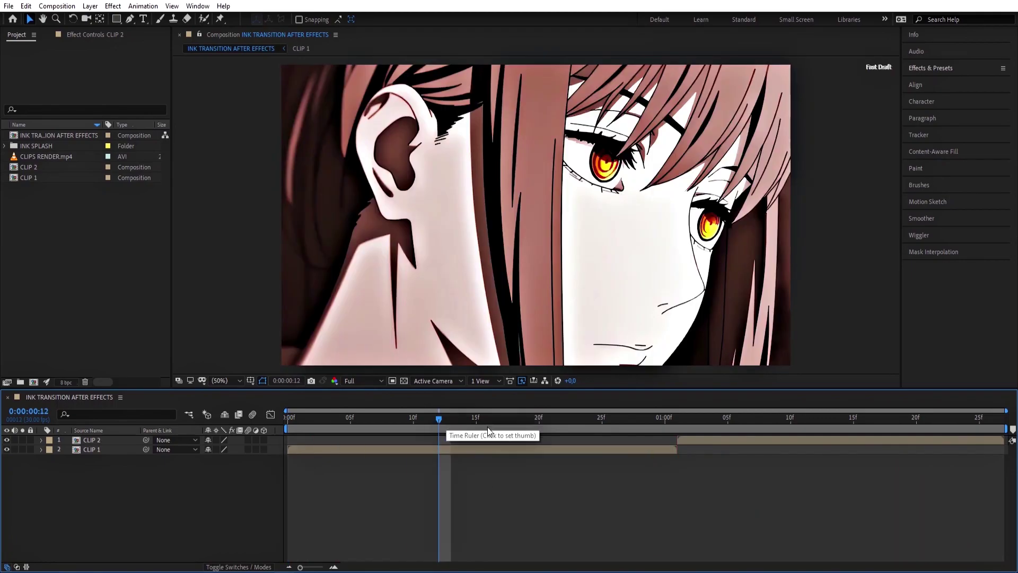
left_click_drag(683, 440, 459, 441)
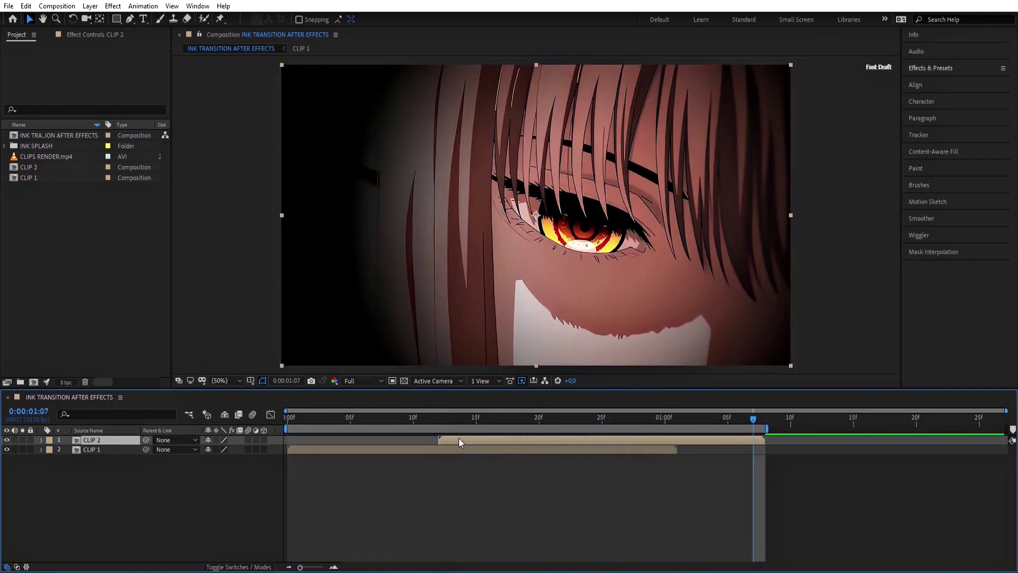
Step: Trim the composition to the work area so it ends at 1:07, then return to frame 12
right_click(460, 430)
left_click(470, 456)
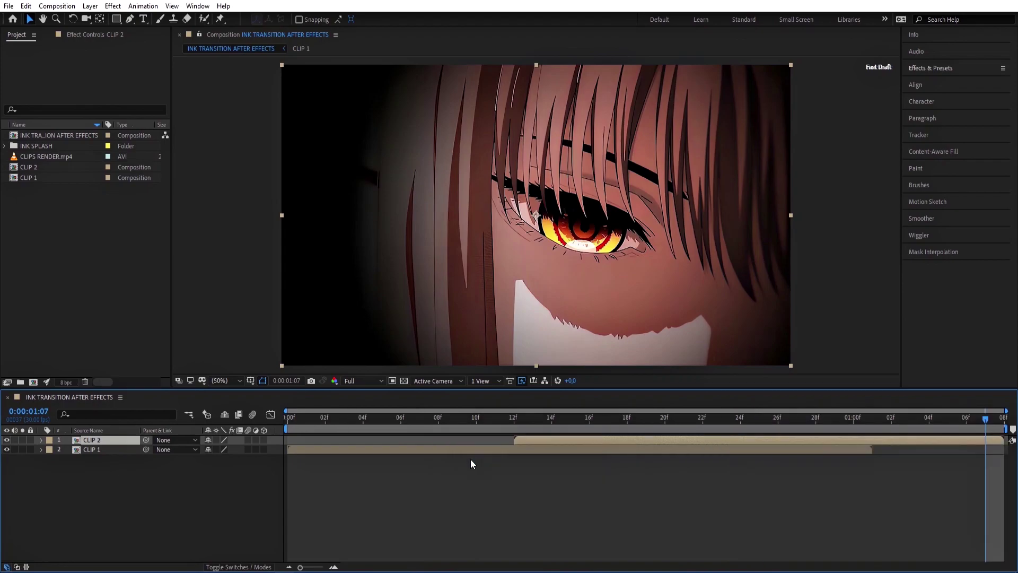
left_click(513, 417)
Step: Add INK 3.mp4 above the clips at frame 12 and pre-compose it as INK OVERLAY
left_click(13, 147)
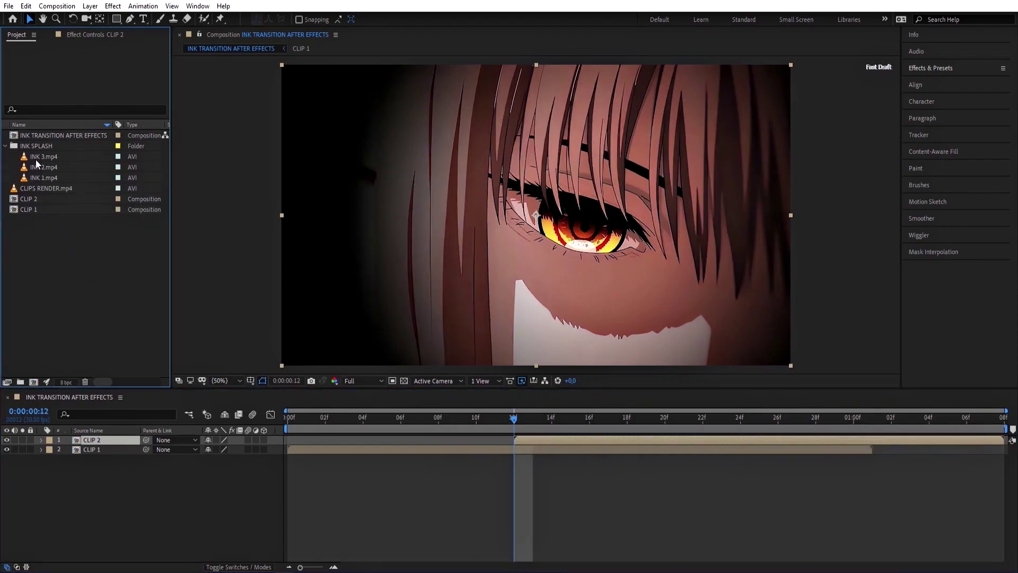
mouse_move(38, 158)
left_mouse_down()
mouse_move(522, 441)
mouse_move(947, 416)
mouse_move(514, 417)
left_mouse_up()
right_click(524, 440)
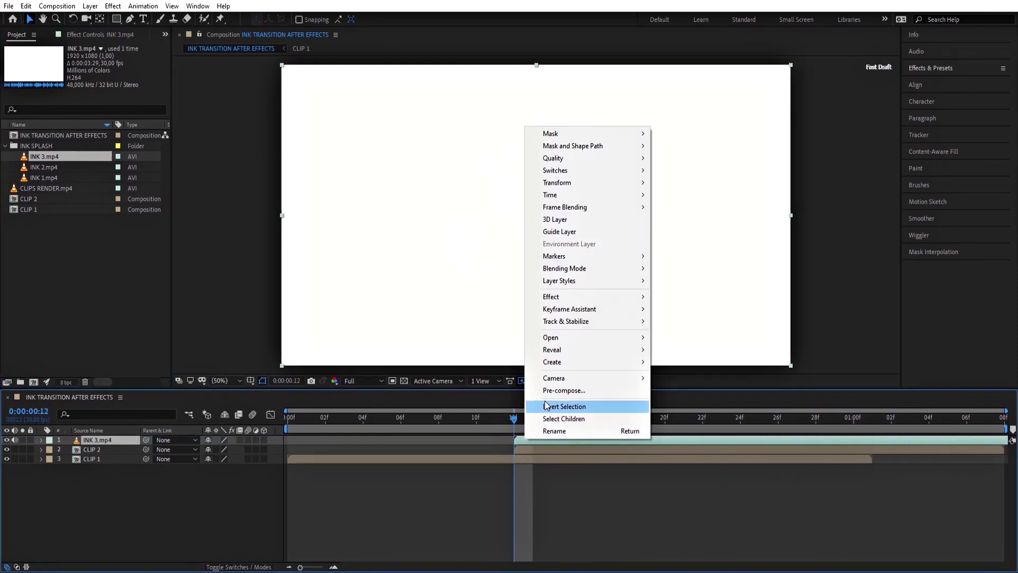
left_click(568, 406)
type("INK OVERLAY")
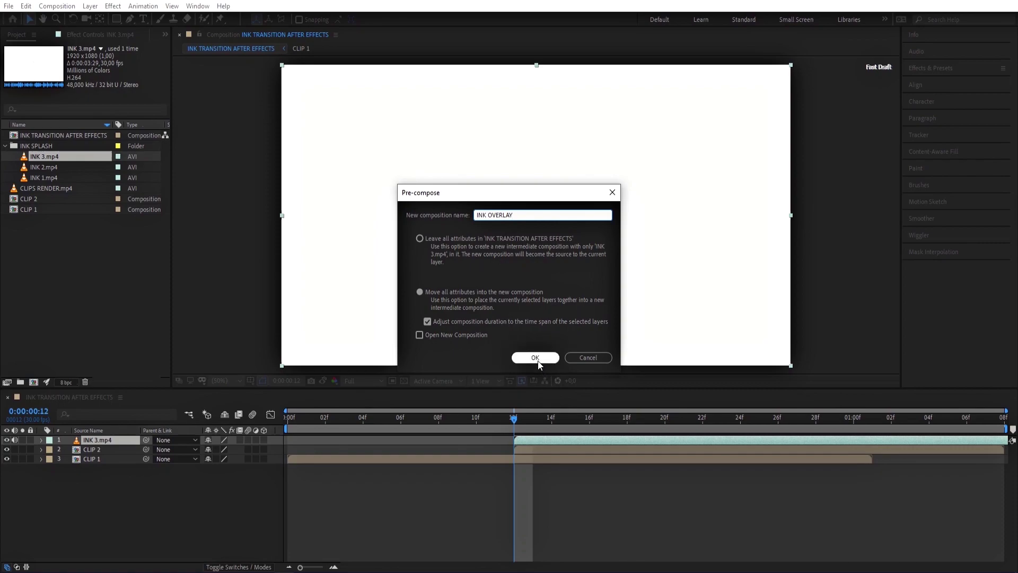
left_click(538, 360)
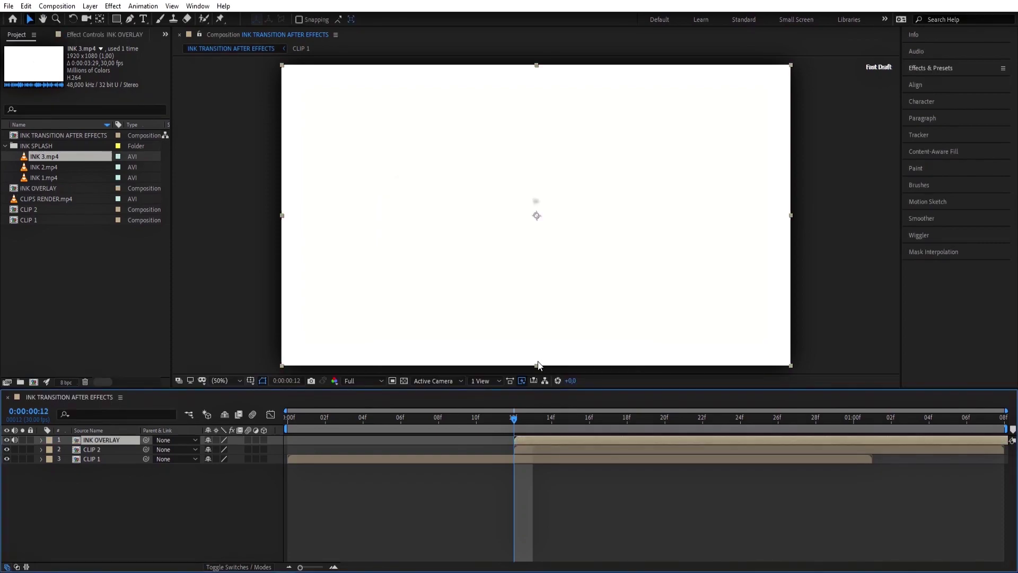
Step: Set CLIP 2's track matte to Luma Inverted Matte "INK OVERLAY" and scrub to check the transition
left_click(242, 568)
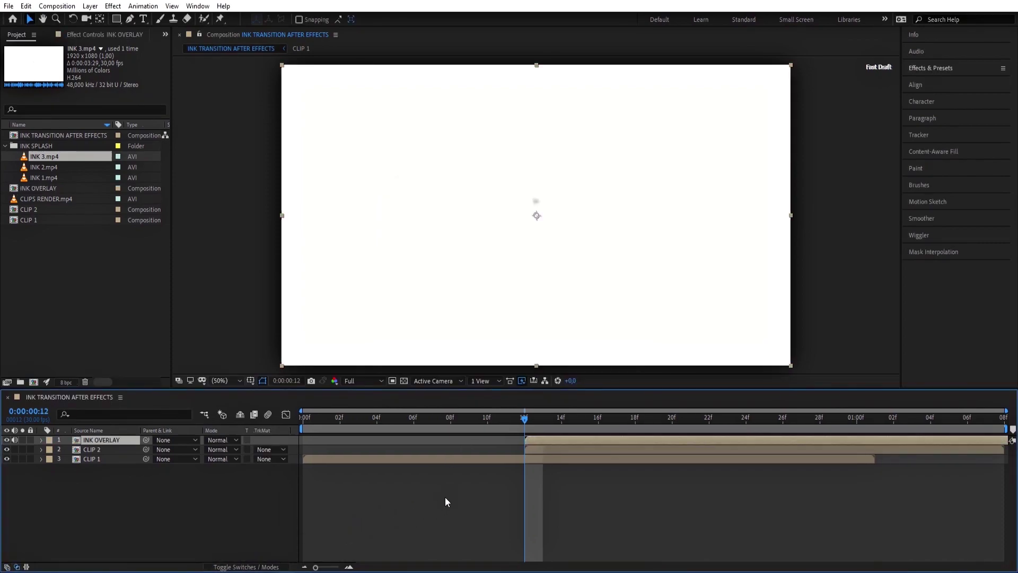
left_click(531, 452)
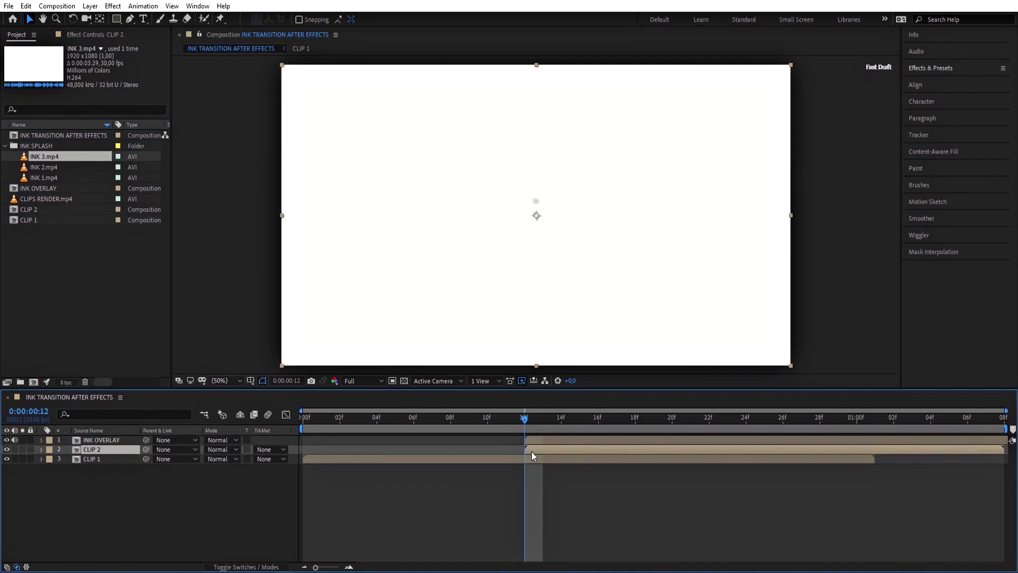
left_click(265, 450)
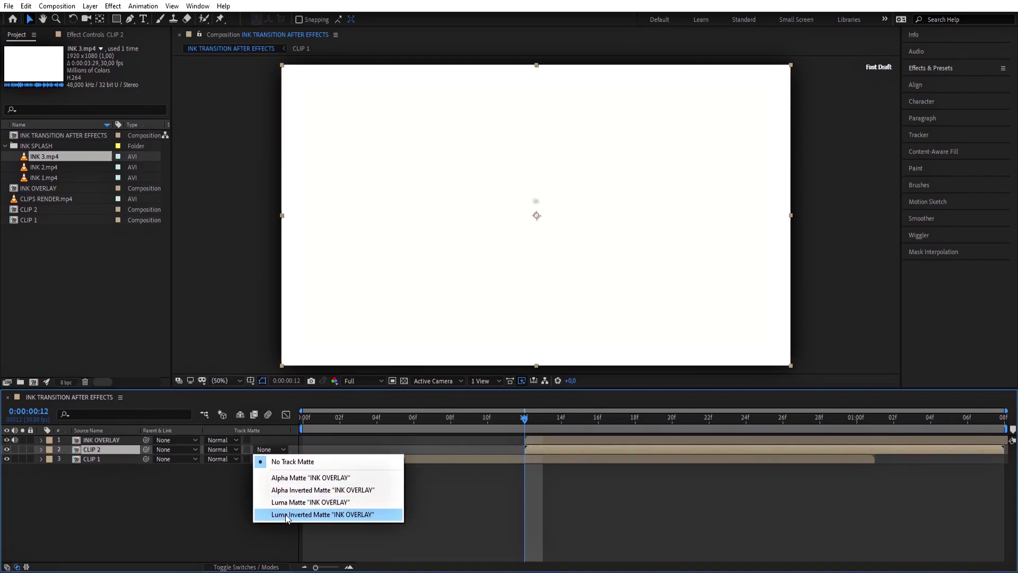
left_click(288, 515)
left_click_drag(524, 419, 525, 420)
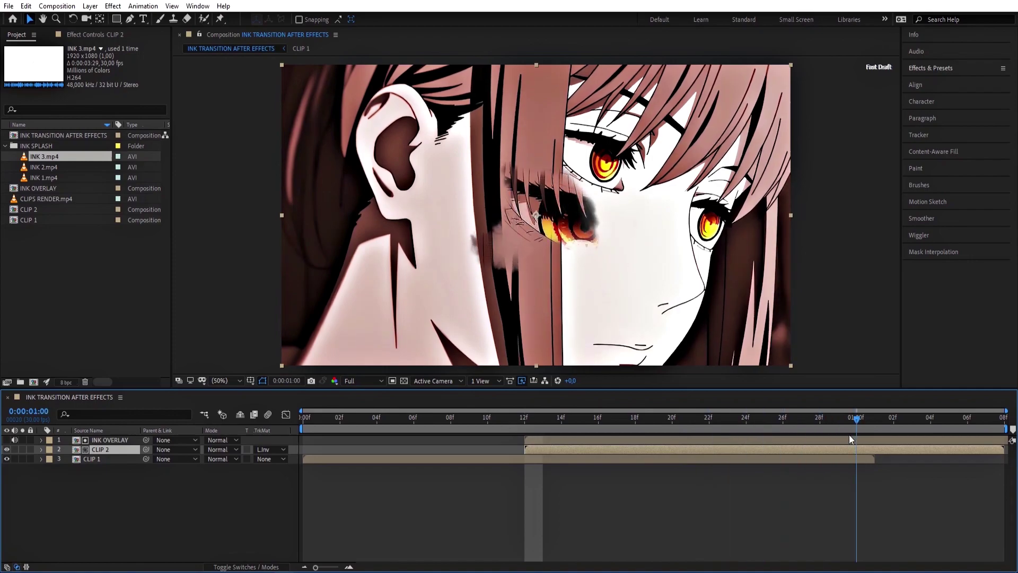
left_click(531, 440)
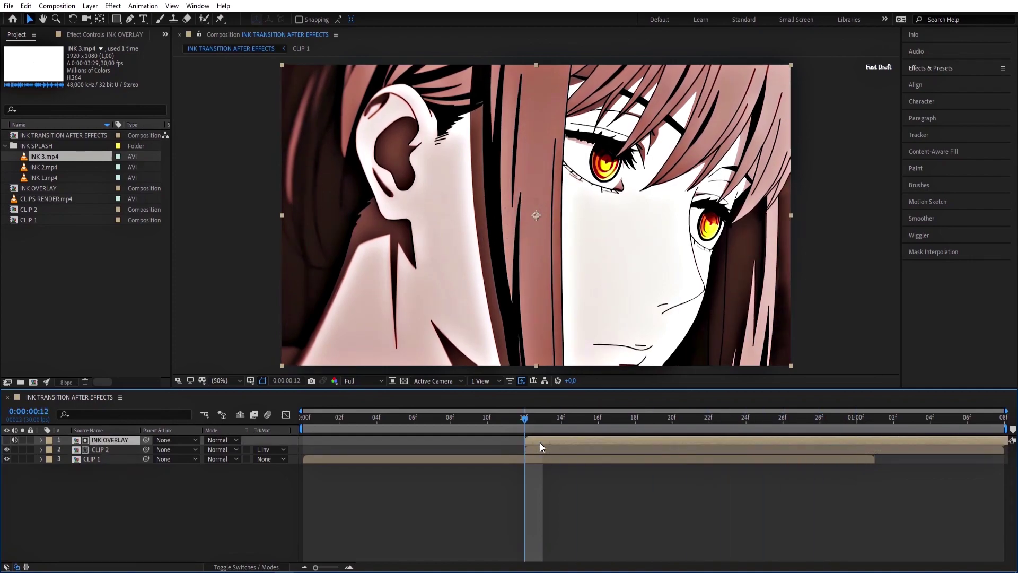
Step: Enable time remapping on INK OVERLAY with a frame-26 keyframe set to source time 4:11
key("ctrl+alt+t")
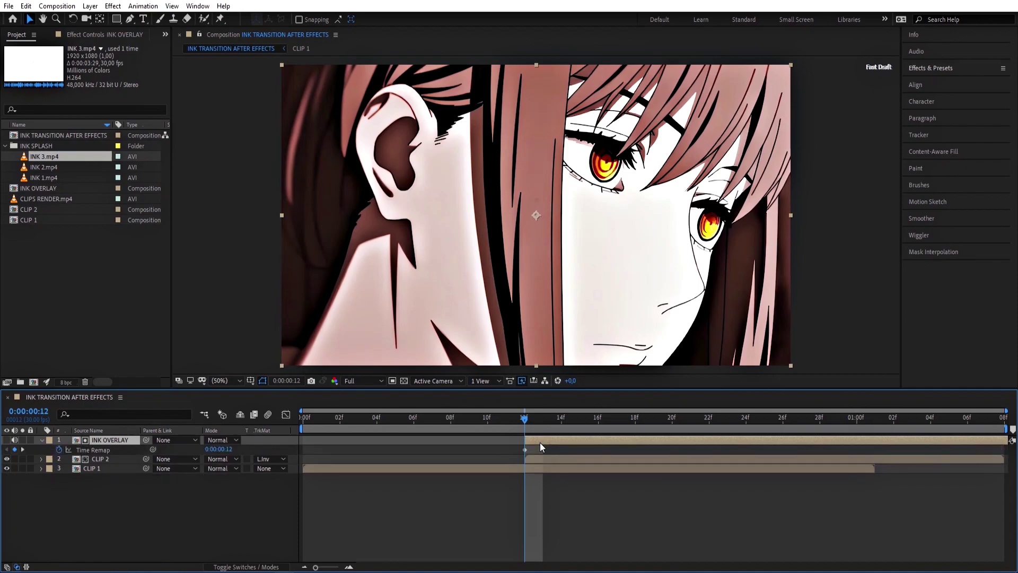
left_click(784, 417)
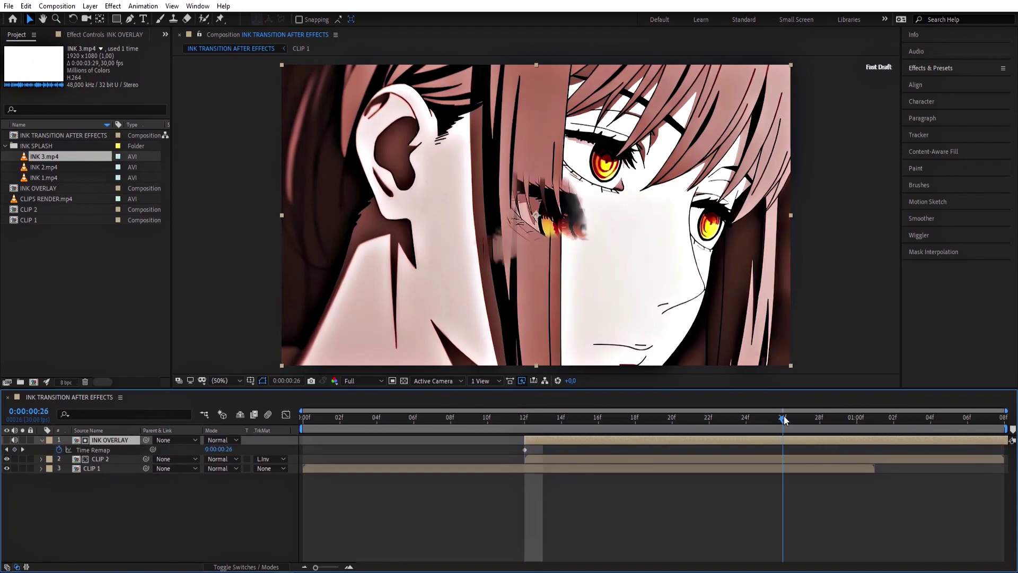
left_click(15, 450)
left_click_drag(217, 451, 271, 452)
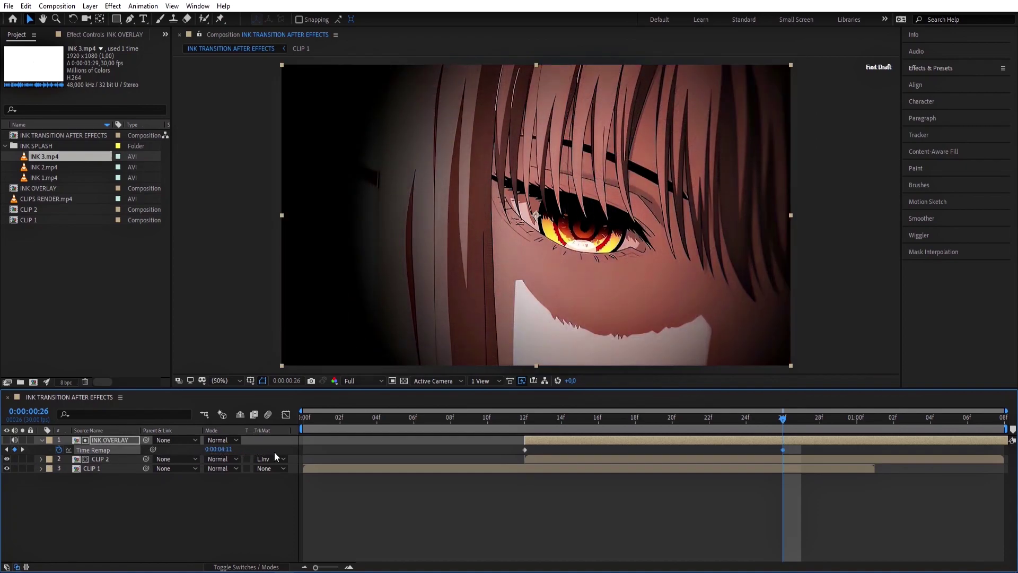
Step: End the work area at frame 26, trim the composition to it, and preview the transition
key("n")
right_click(381, 428)
left_click(394, 459)
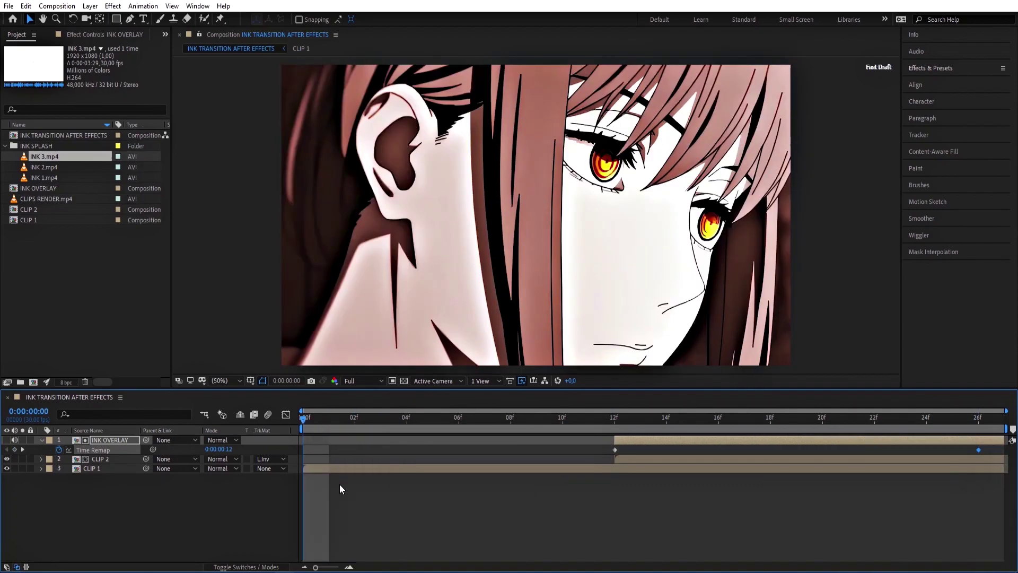
key("space")
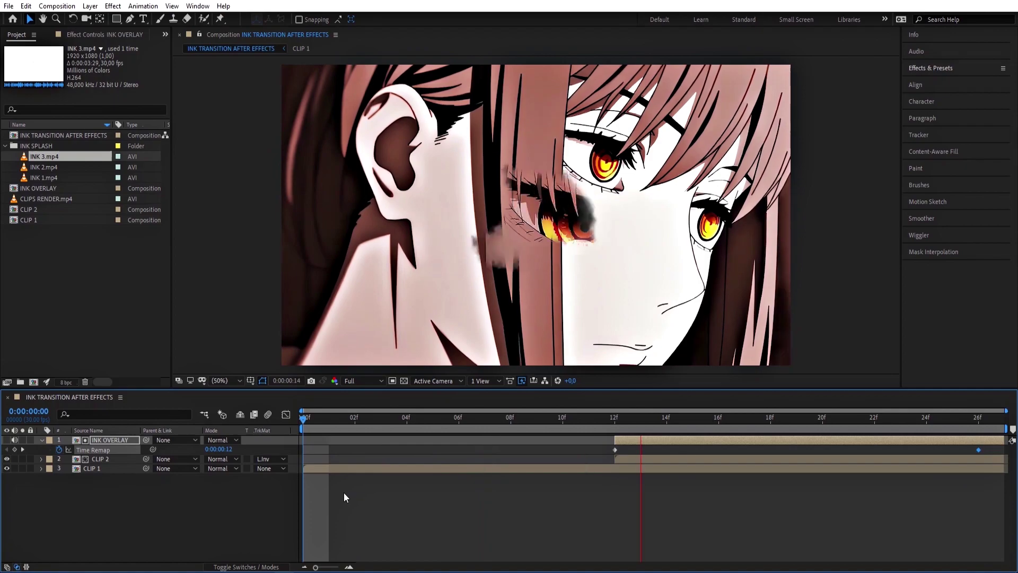
left_click(614, 418)
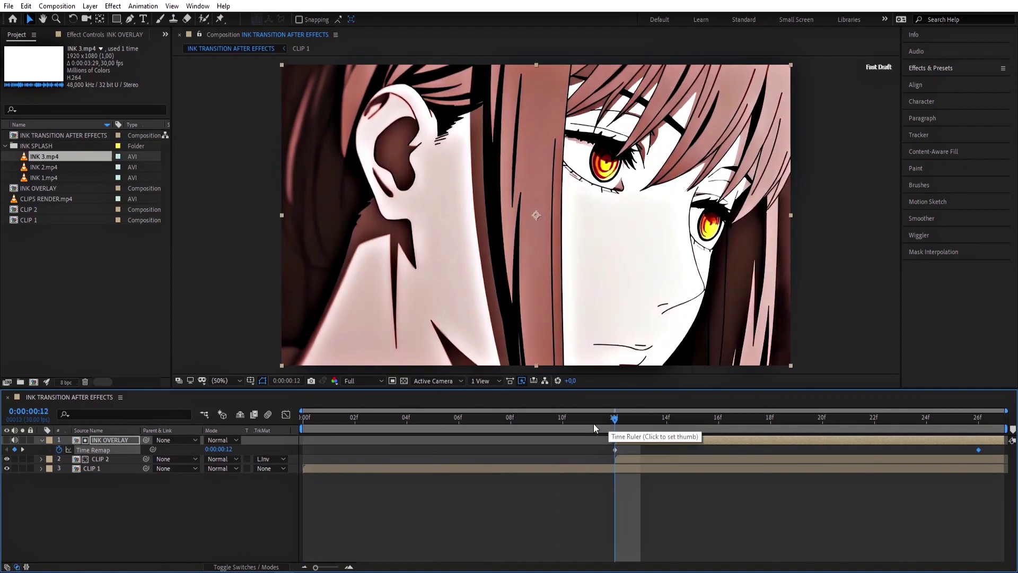
left_click(40, 440)
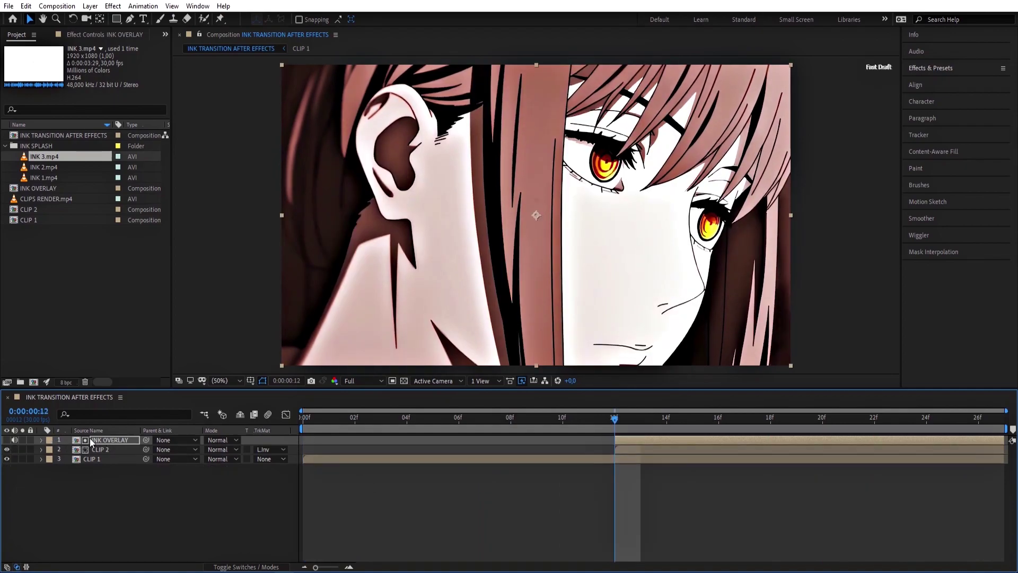
Step: Add INK 2.mp4 as a layer above INK 3.mp4 inside the INK OVERLAY composition
left_click(39, 168)
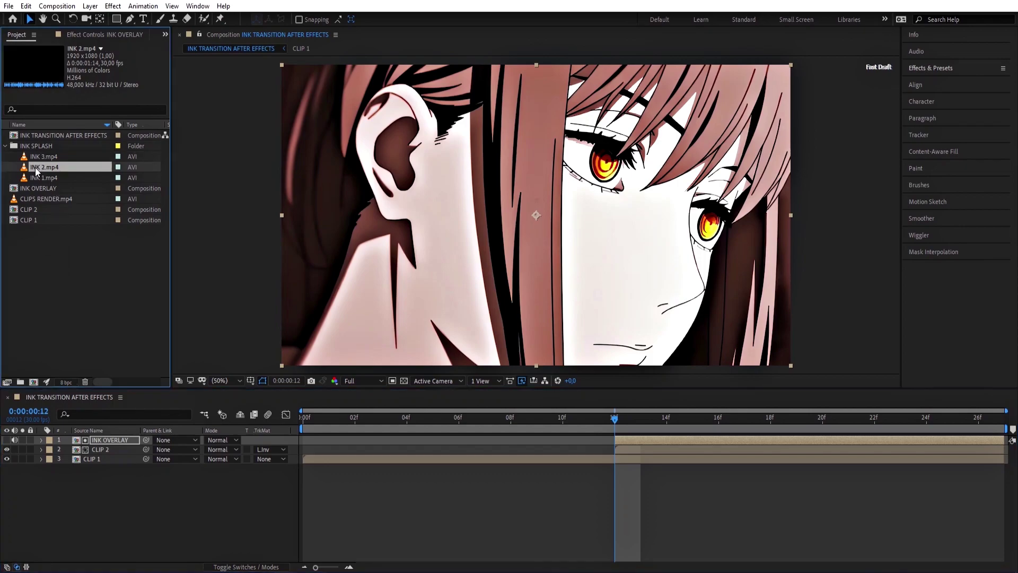
double_click(639, 441)
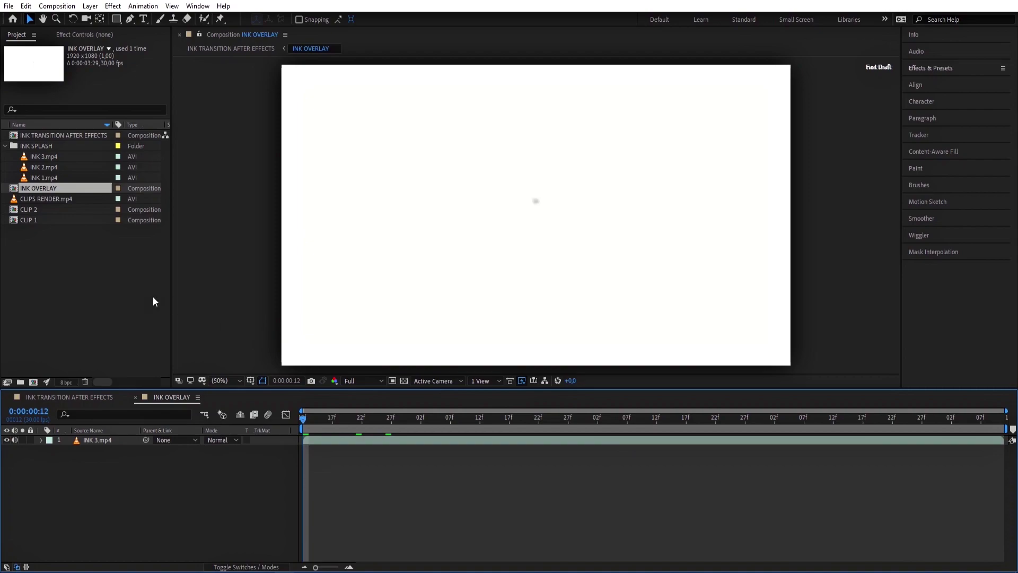
left_click_drag(44, 168, 87, 441)
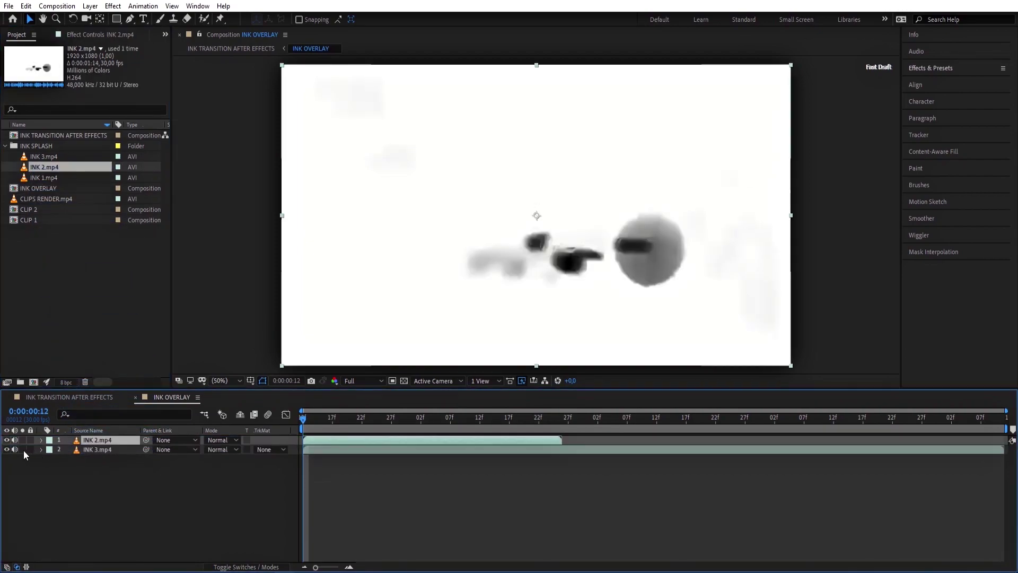
left_click(56, 398)
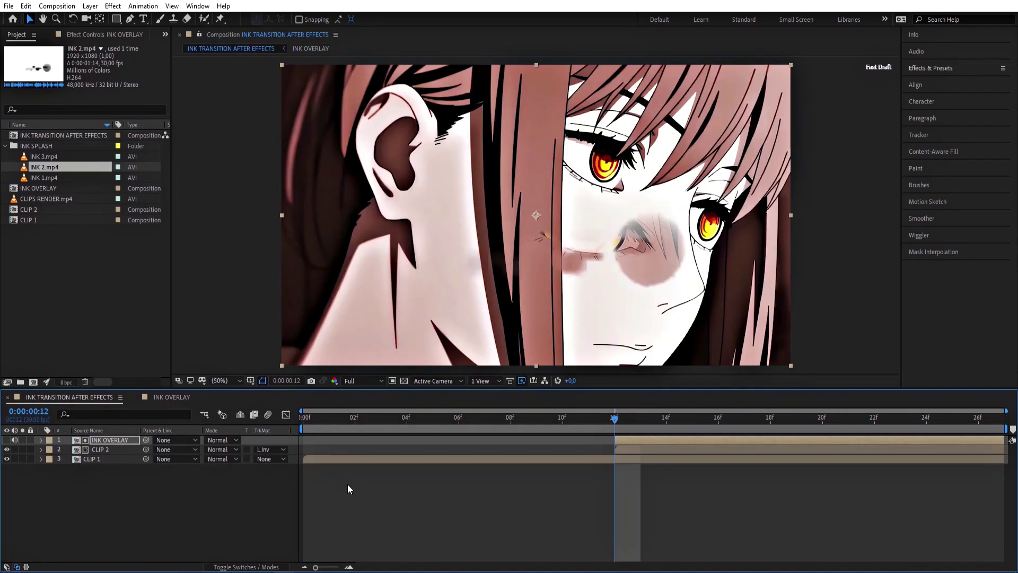
Step: Preview the updated ink transition in the main INK TRANSITION AFTER EFFECTS composition
key("space")
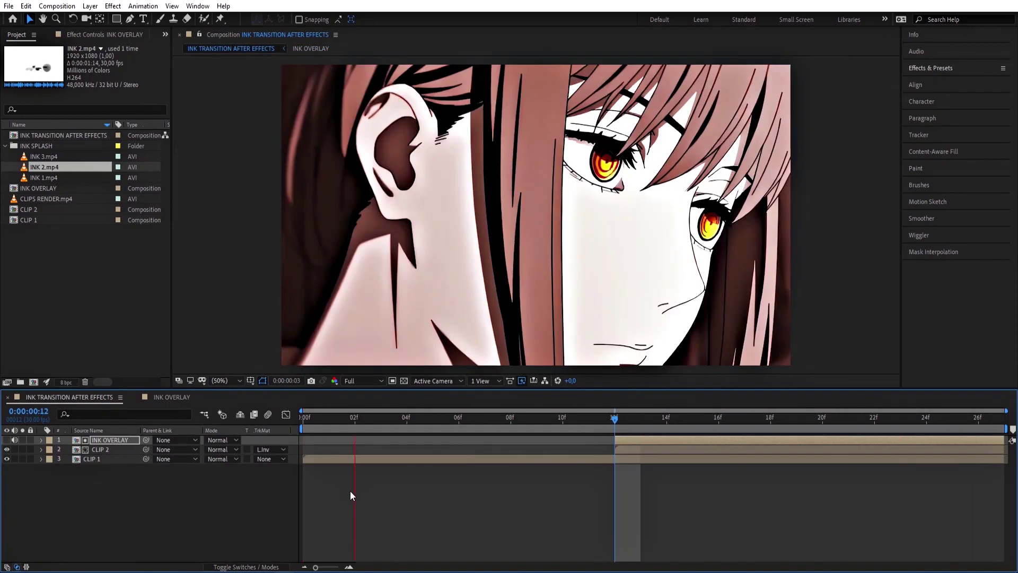